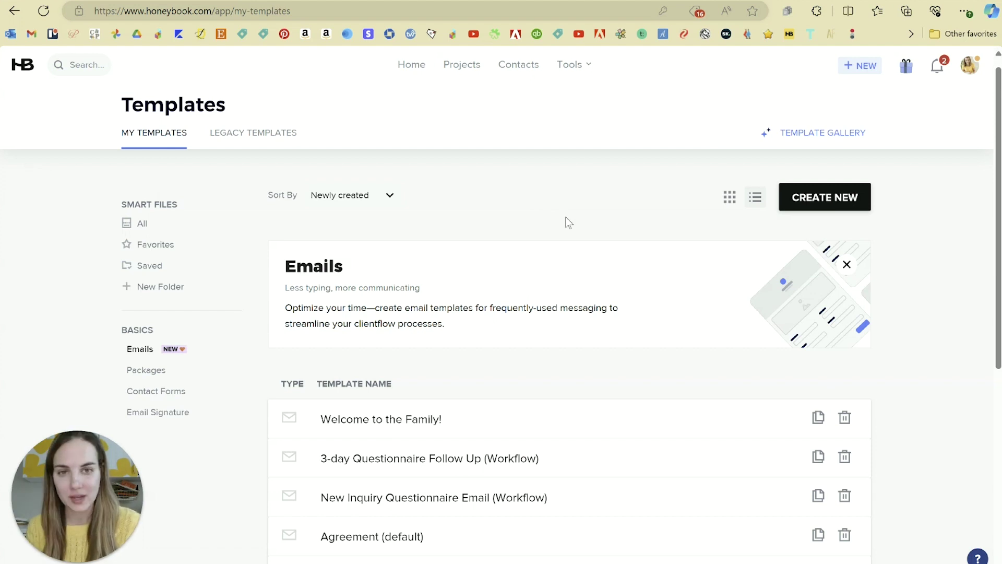
Bring up My Templates, look at Contact Forms, then switch to the Emails templates.
click(586, 67)
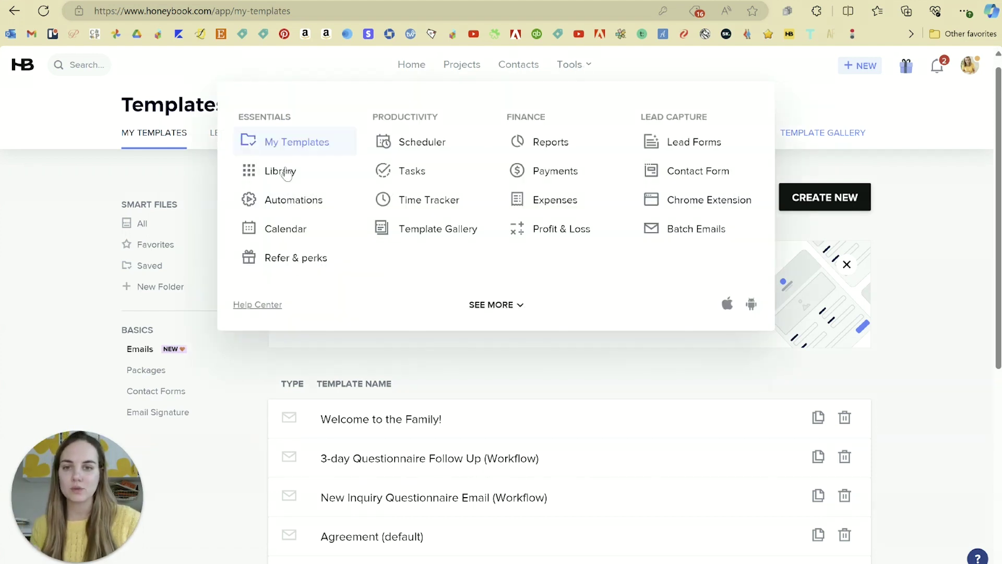
click(288, 152)
click(208, 390)
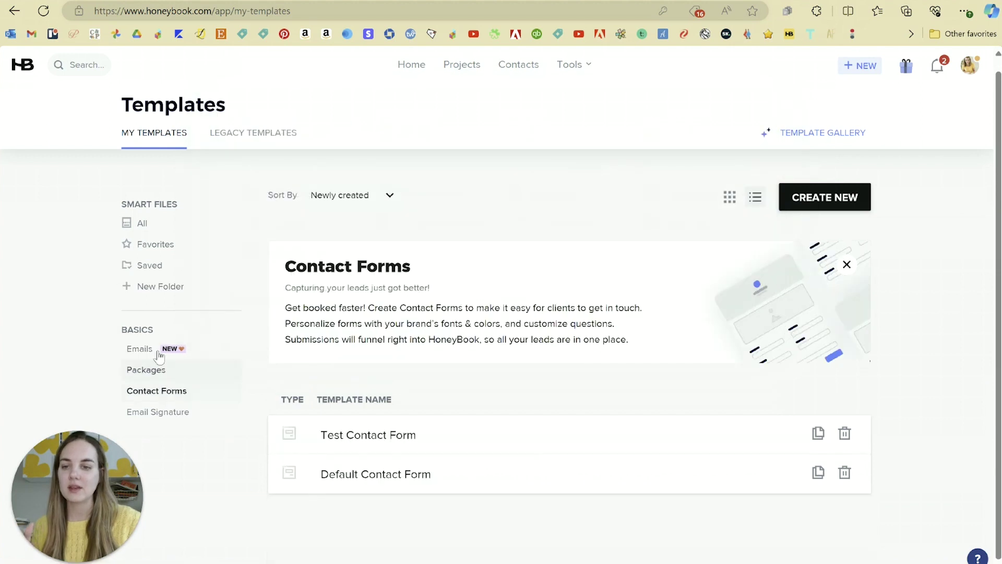
click(130, 350)
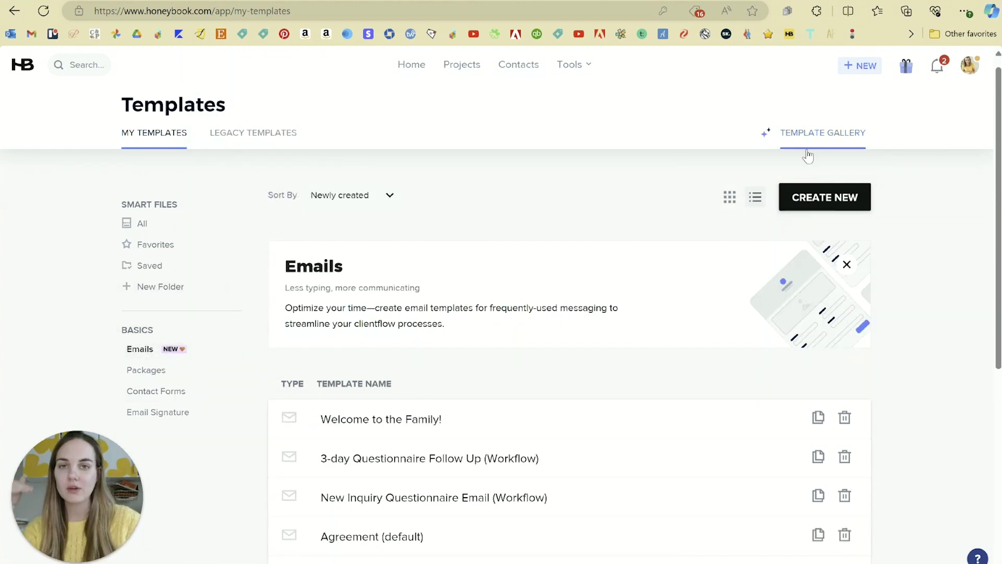
Scroll the email template list and open 'Welcome to the Family!' in the editor.
scroll(672, 202, down, 2)
scroll(783, 261, up, 2)
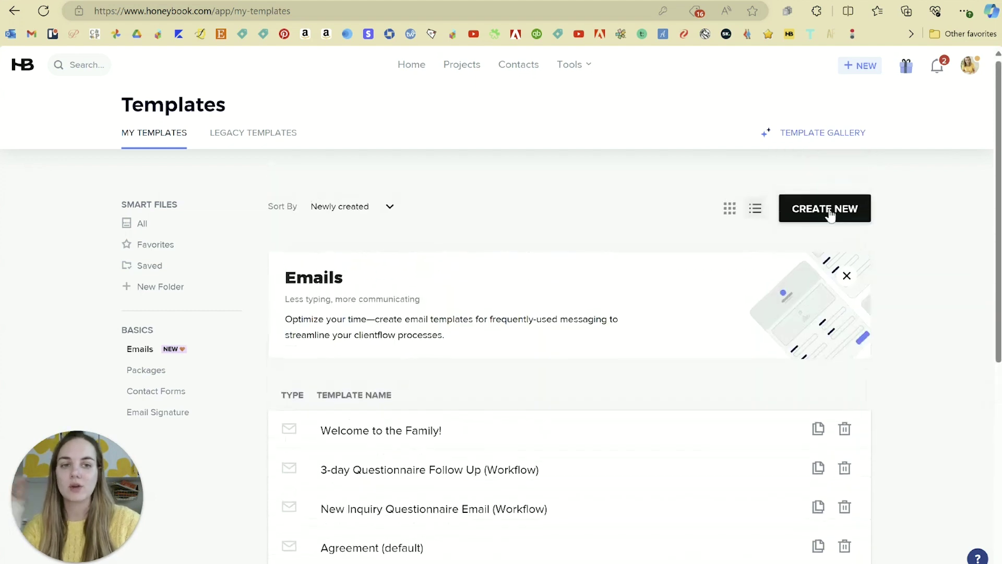
scroll(684, 292, down, 3)
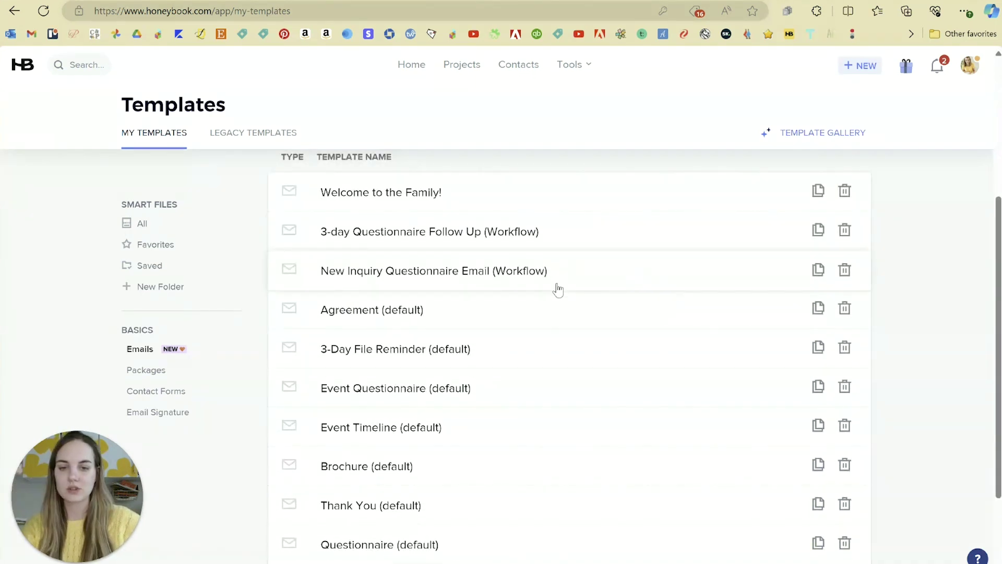
scroll(564, 297, down, 2)
scroll(579, 360, up, 5)
scroll(574, 410, up, 3)
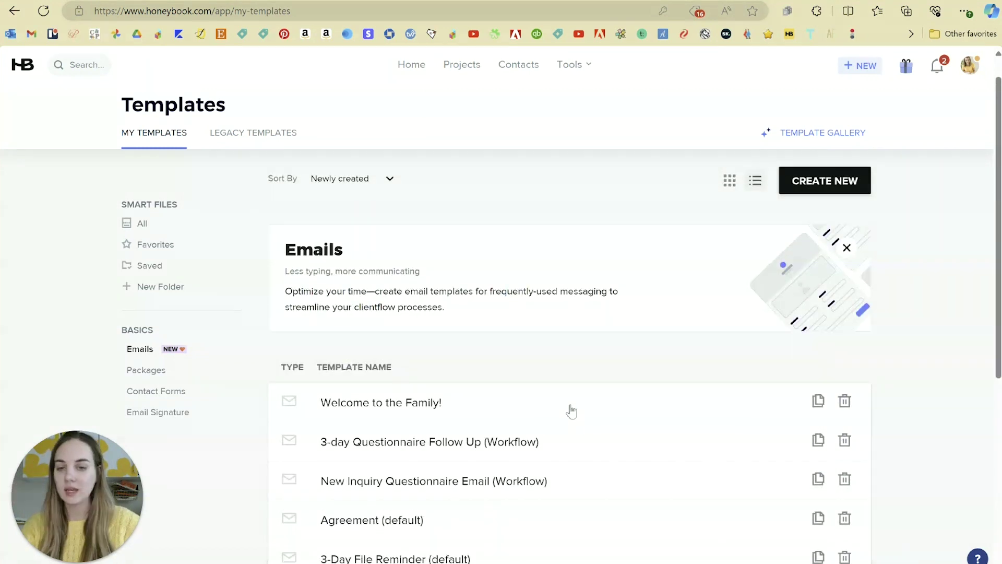
scroll(555, 329, down, 3)
click(475, 328)
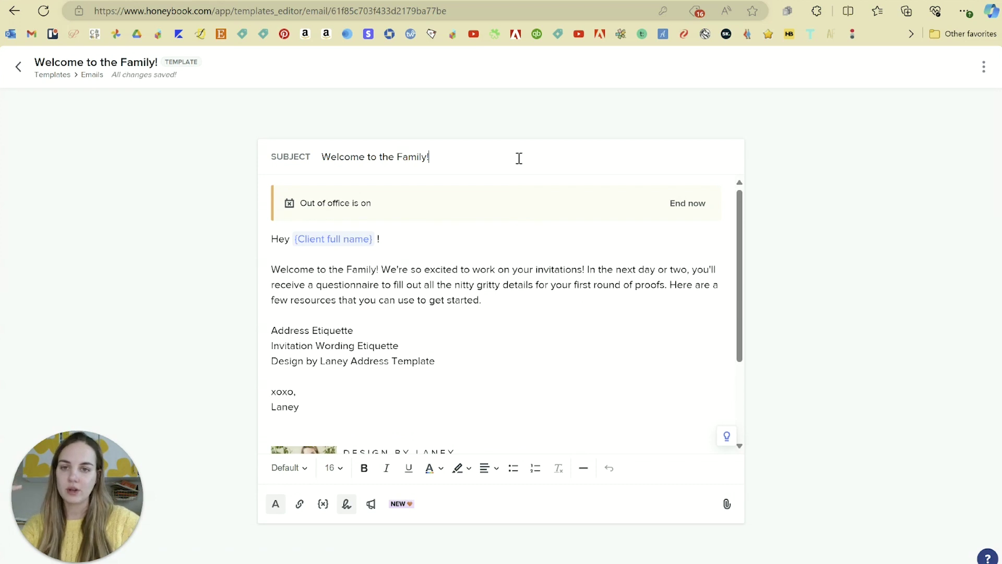
click(78, 65)
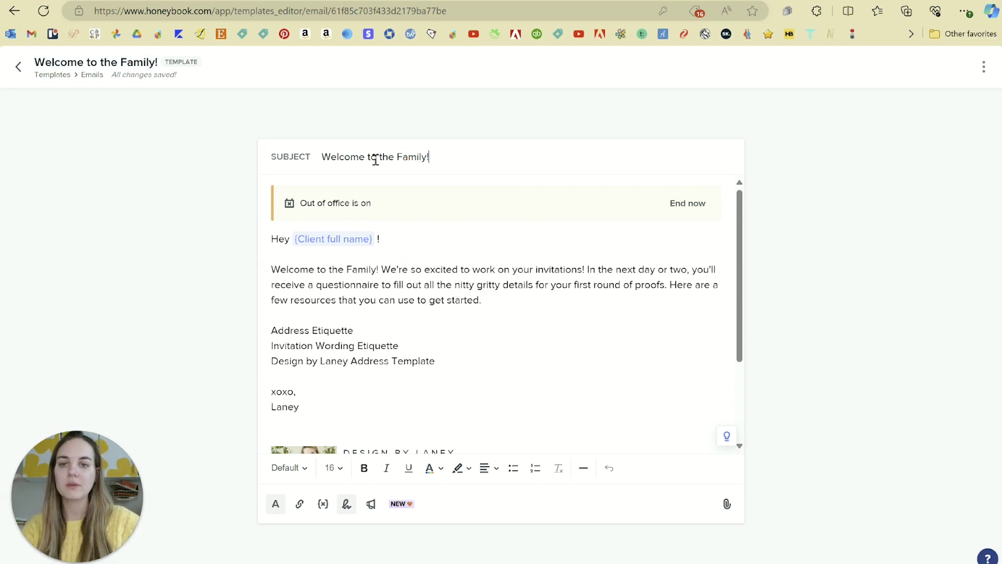
drag(321, 157, 458, 163)
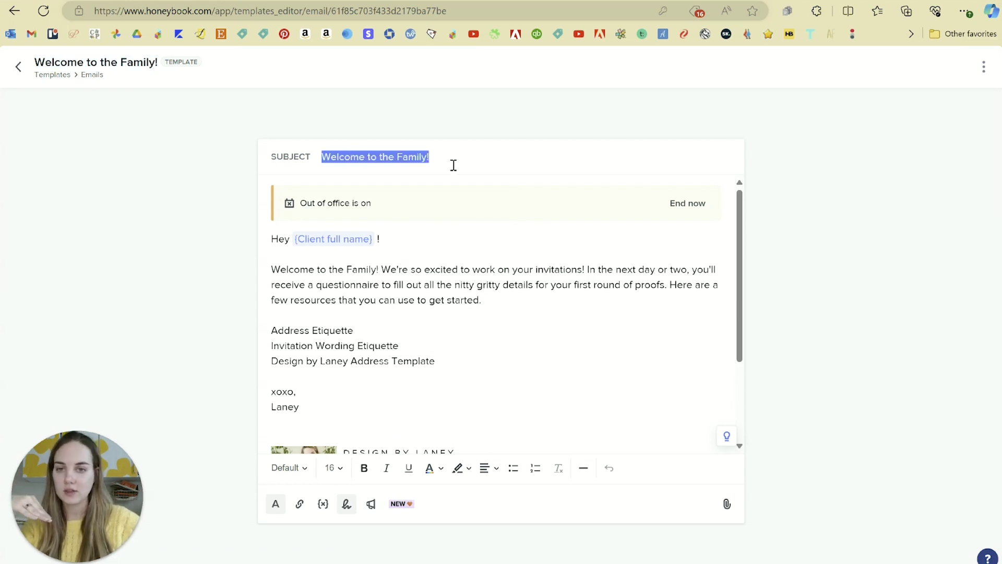
click(433, 286)
scroll(522, 361, down, 3)
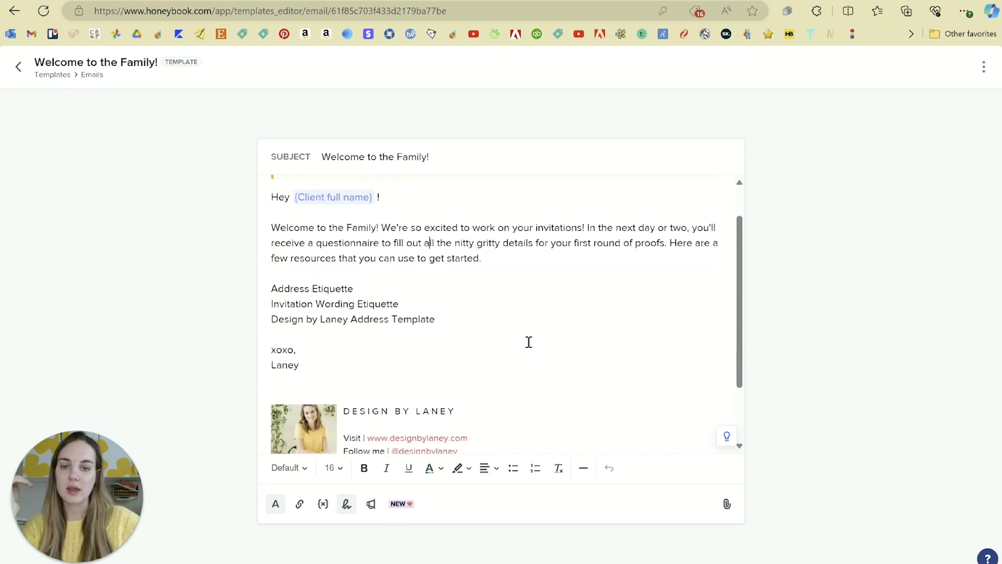
scroll(528, 343, up, 3)
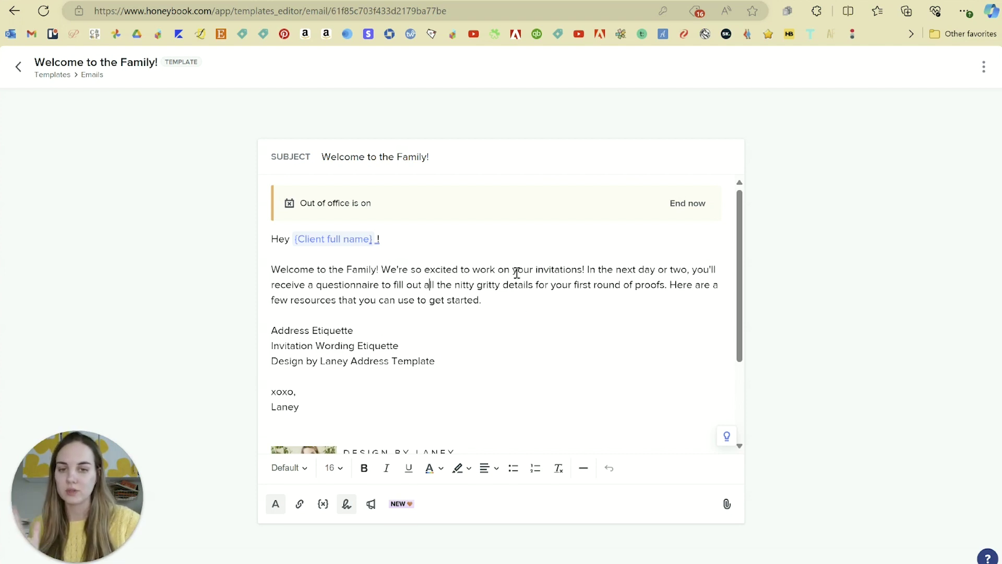
scroll(462, 314, down, 2)
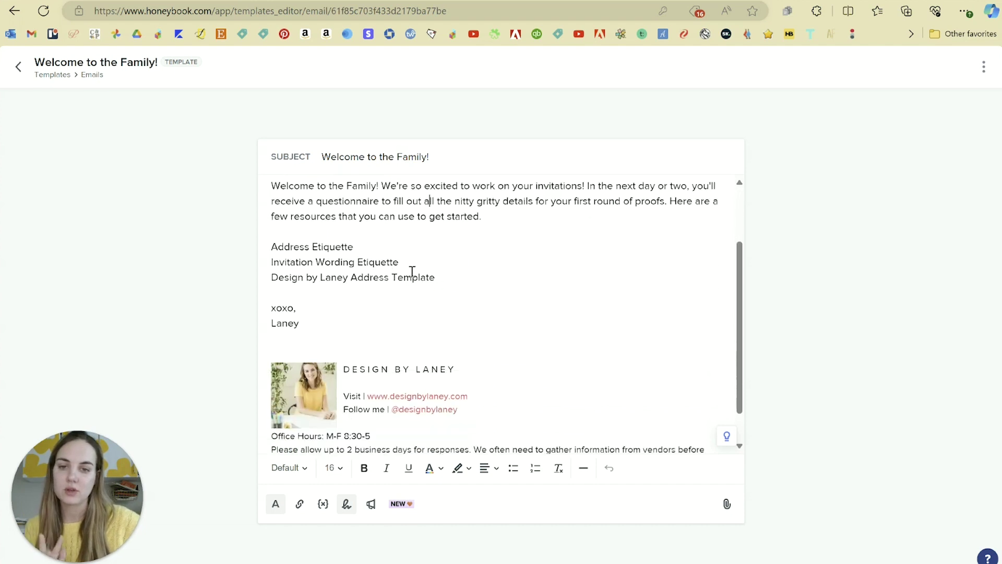
drag(354, 247, 271, 249)
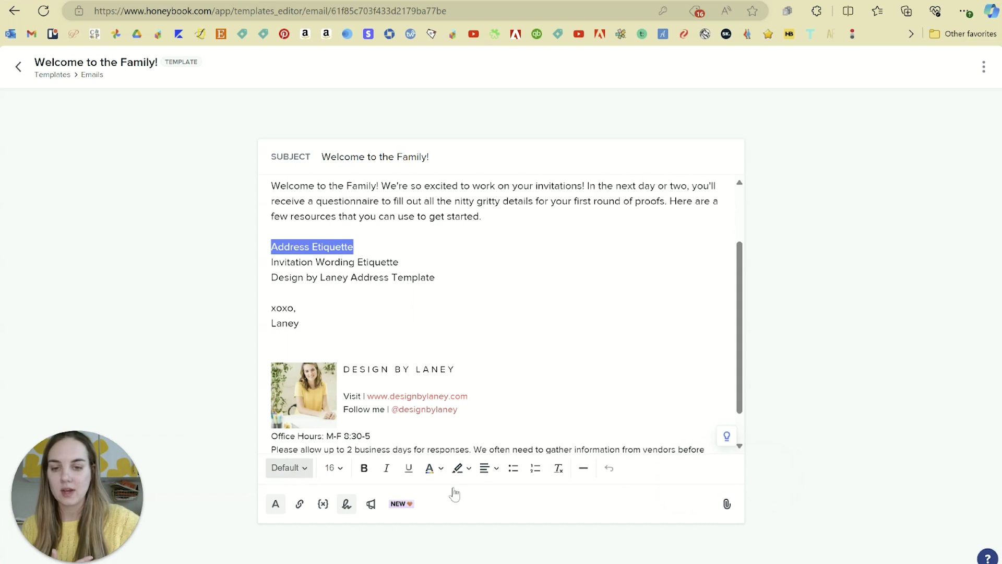
click(301, 504)
click(376, 345)
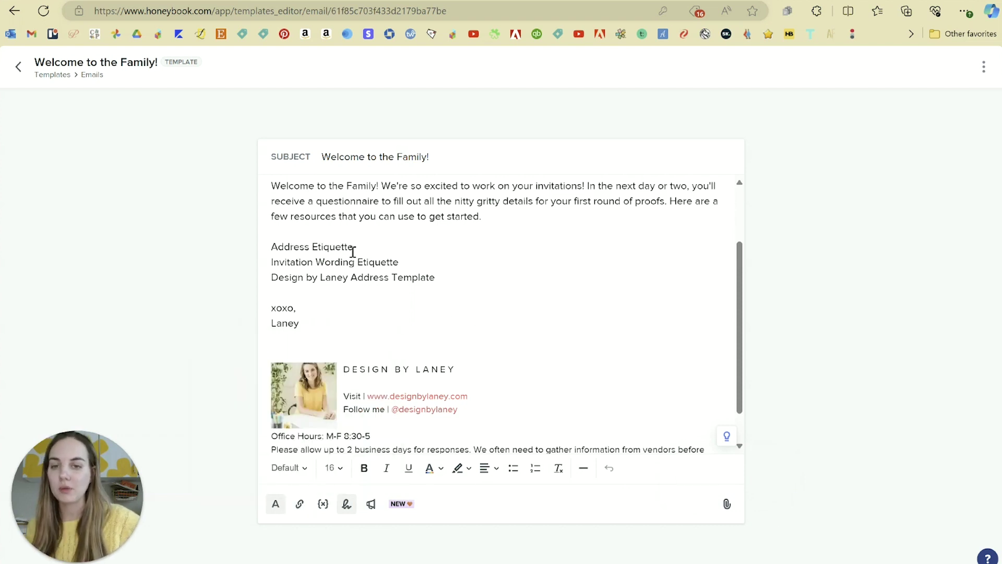
scroll(546, 284, up, 3)
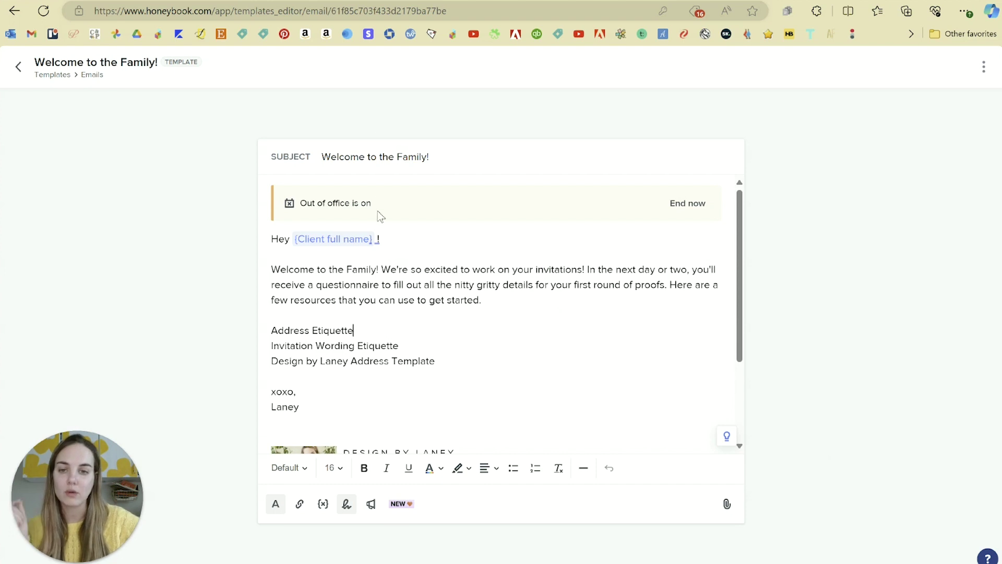
Replace {Client full name} after 'Hey' with the Client first name smart field.
mouse_move(391, 241)
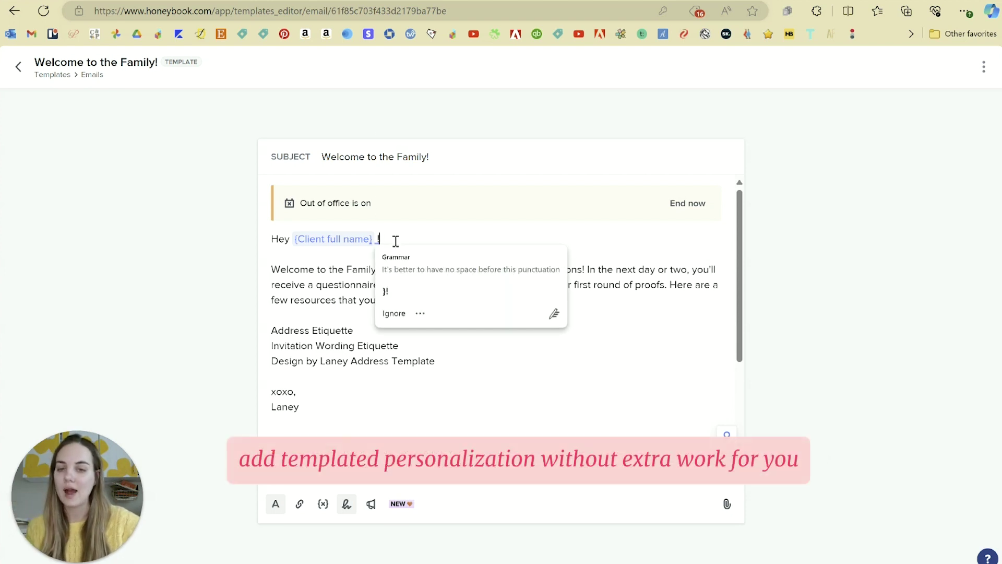
click(335, 246)
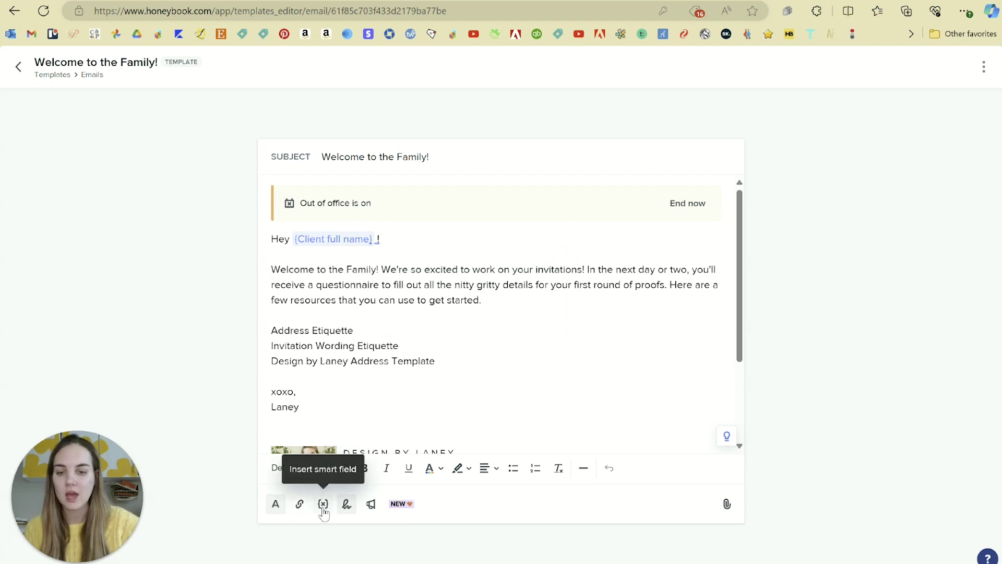
key(BackSpace)
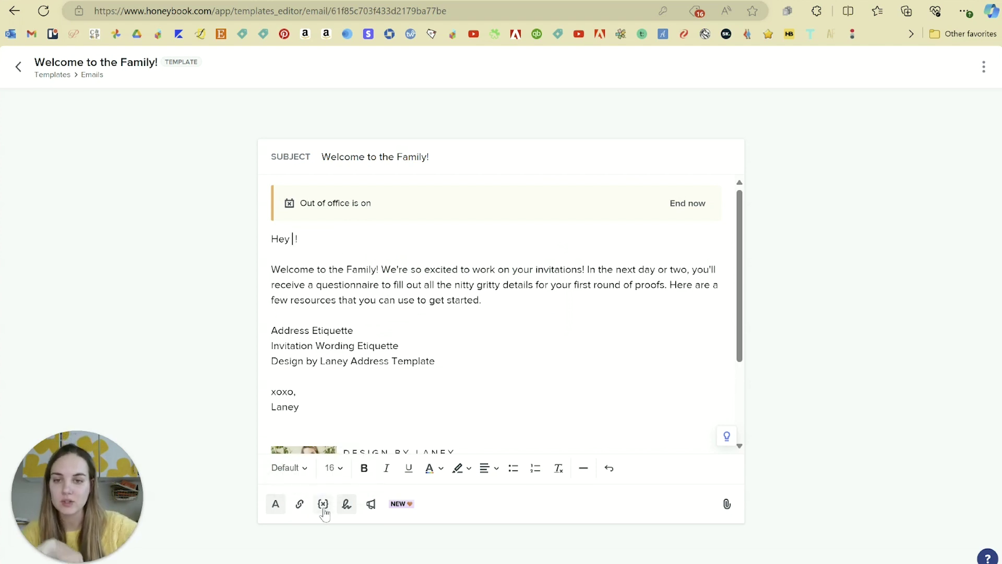
click(324, 510)
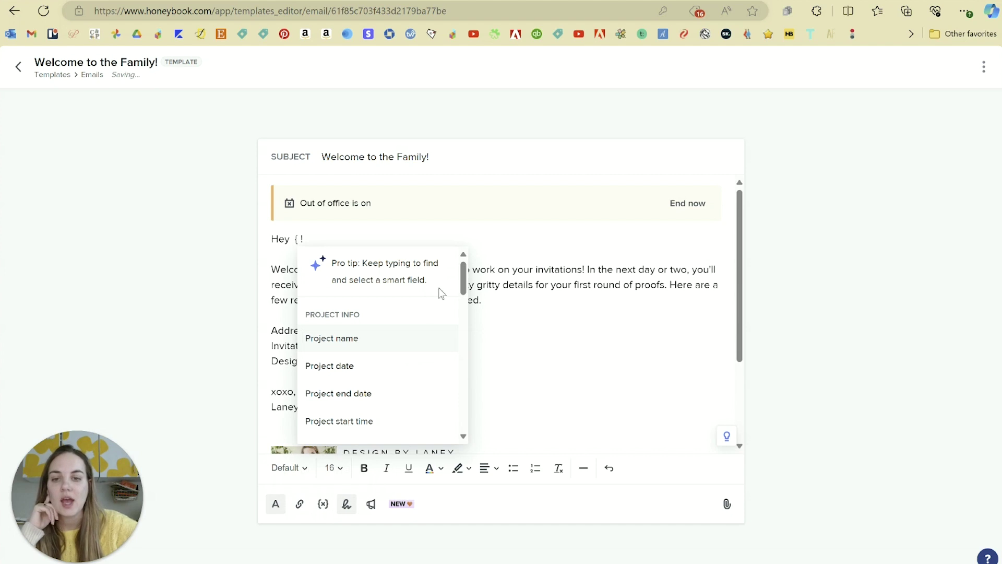
scroll(462, 282, down, 1)
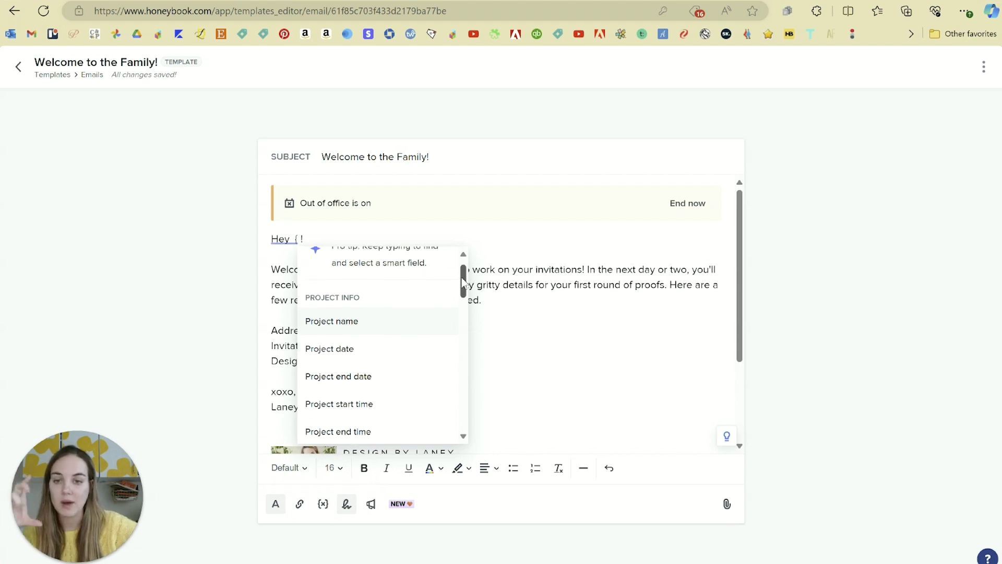
scroll(462, 282, down, 5)
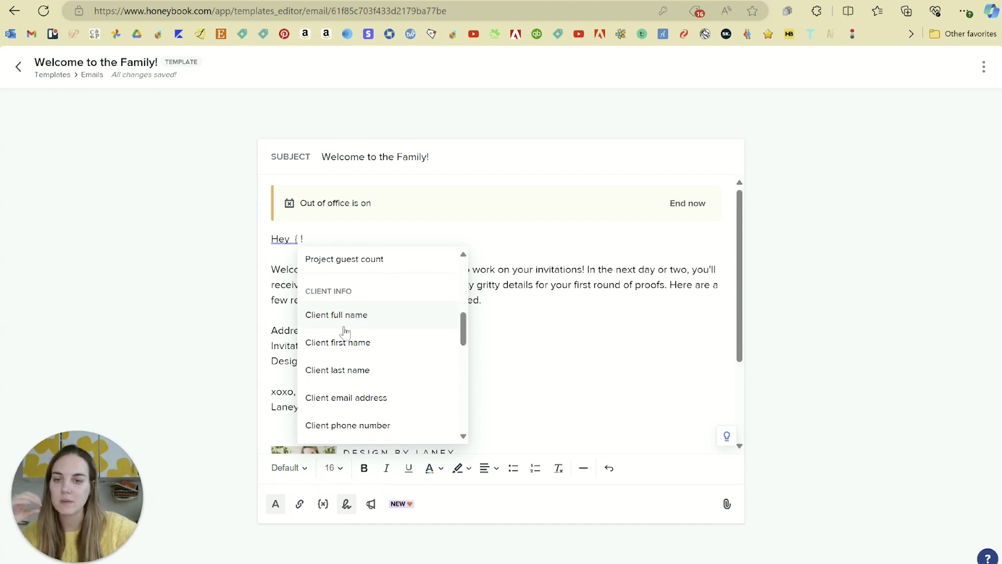
click(347, 347)
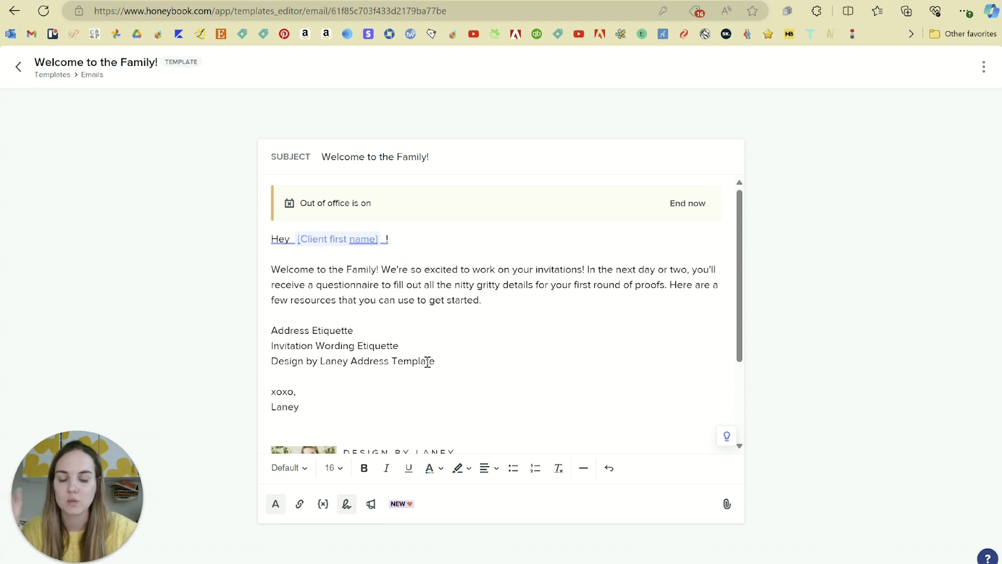
Dismiss a second smart field list unused, then leave the template for the Projects pipeline.
click(322, 503)
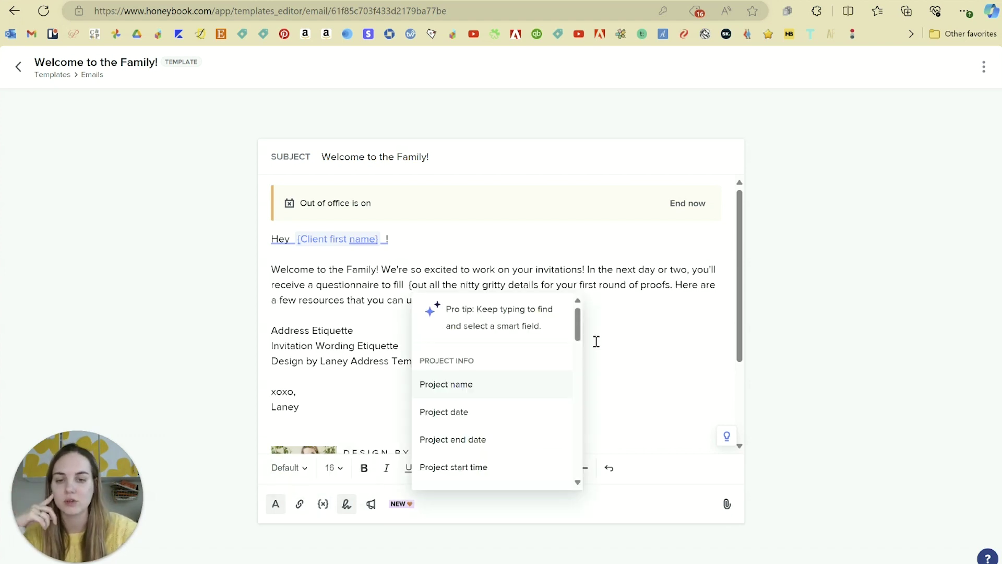
drag(577, 337, 578, 472)
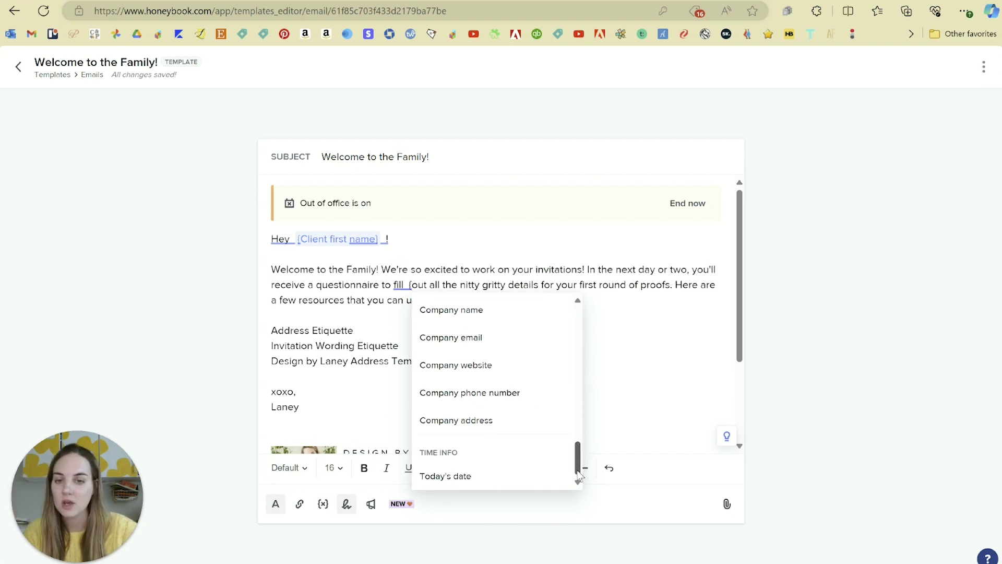
click(360, 380)
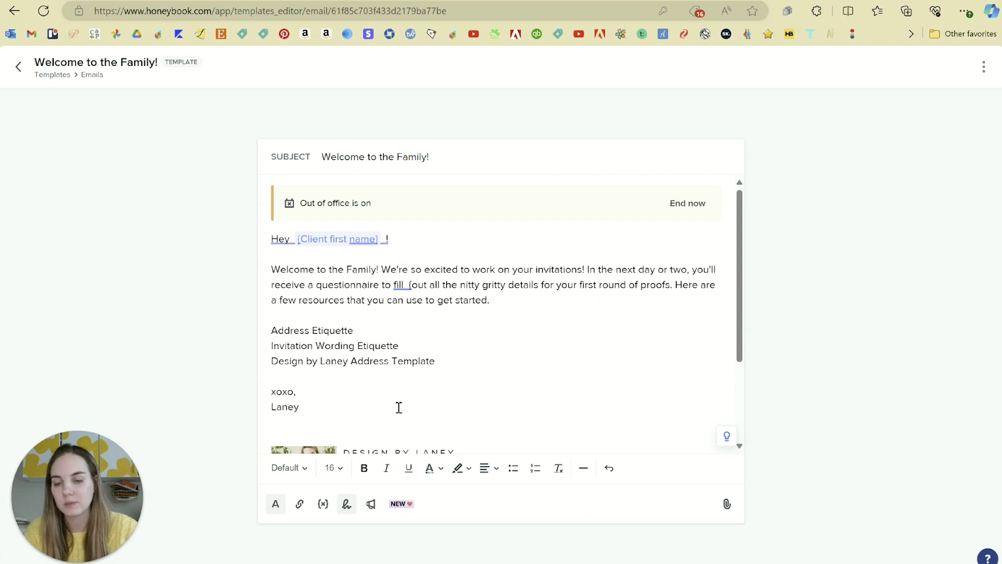
click(15, 79)
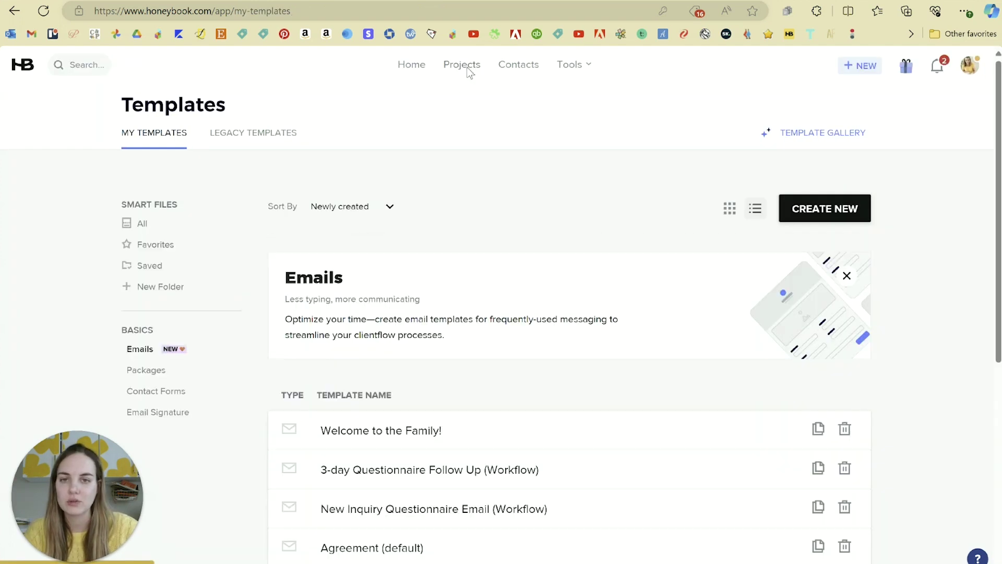
click(467, 67)
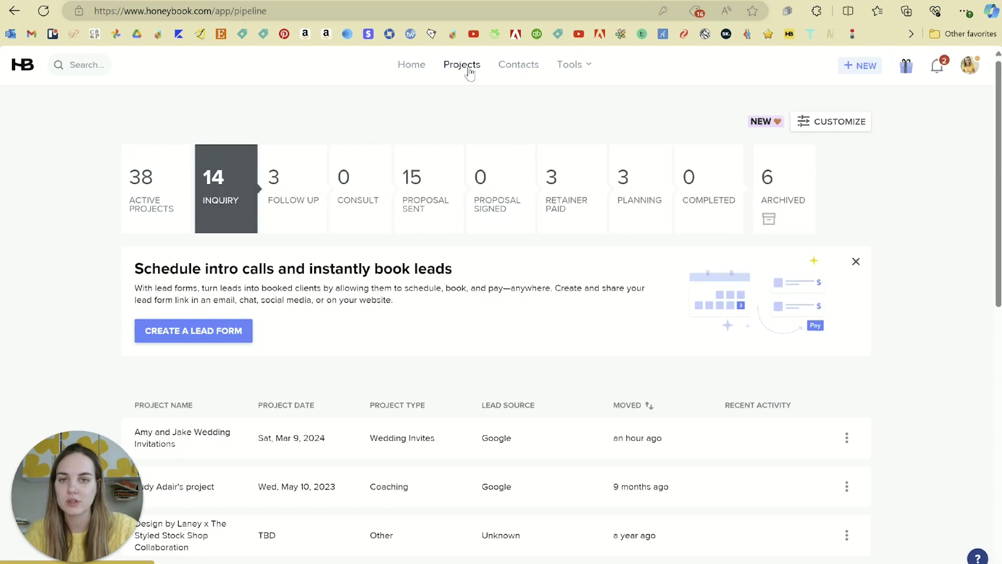
Open the wedding invitations project row and expand a new email composer to its clients.
click(204, 443)
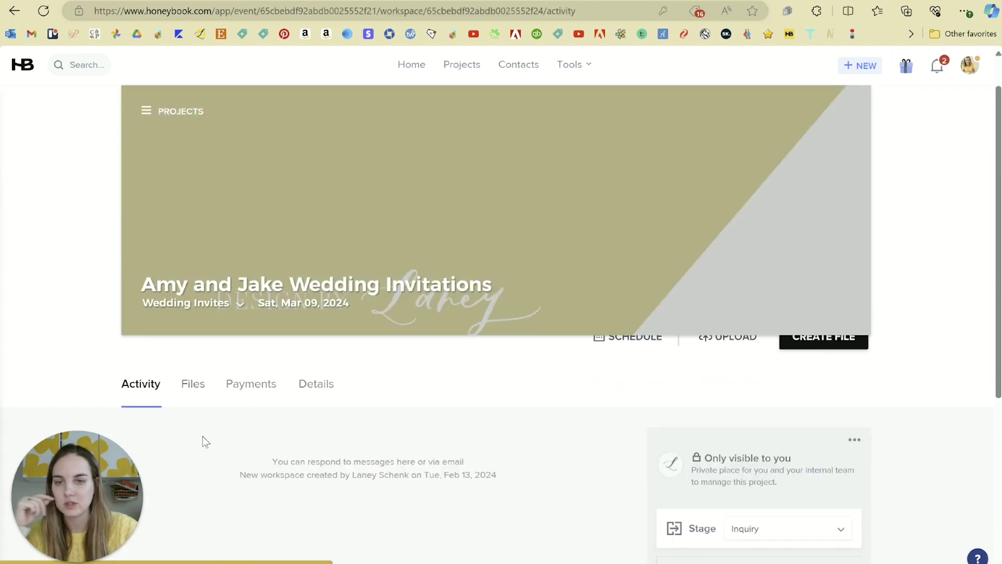
scroll(409, 357, down, 5)
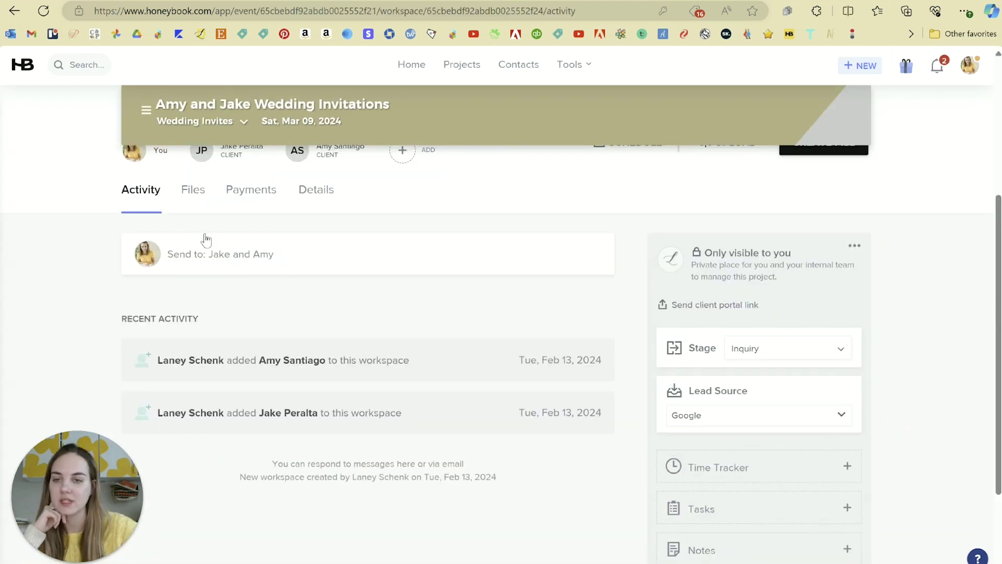
click(230, 256)
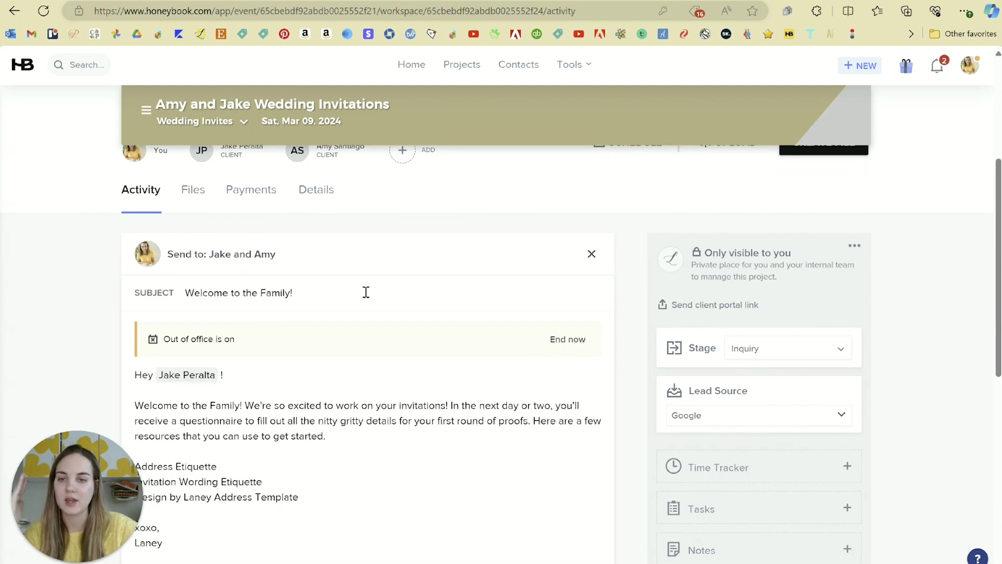
scroll(314, 261, down, 2)
scroll(292, 355, down, 7)
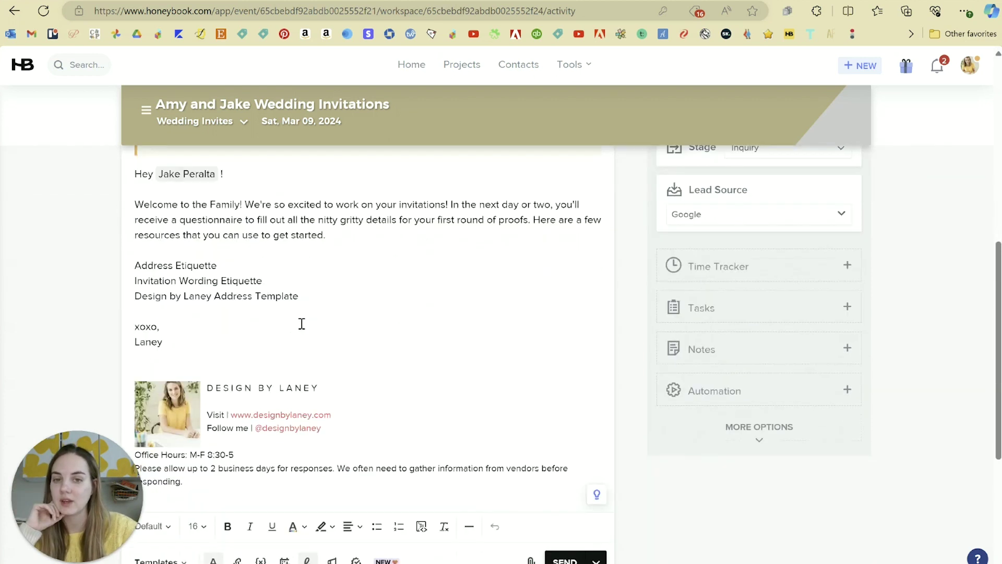
Apply the Brochure (default) template, then replace it with 'Welcome to the Family!'.
click(173, 322)
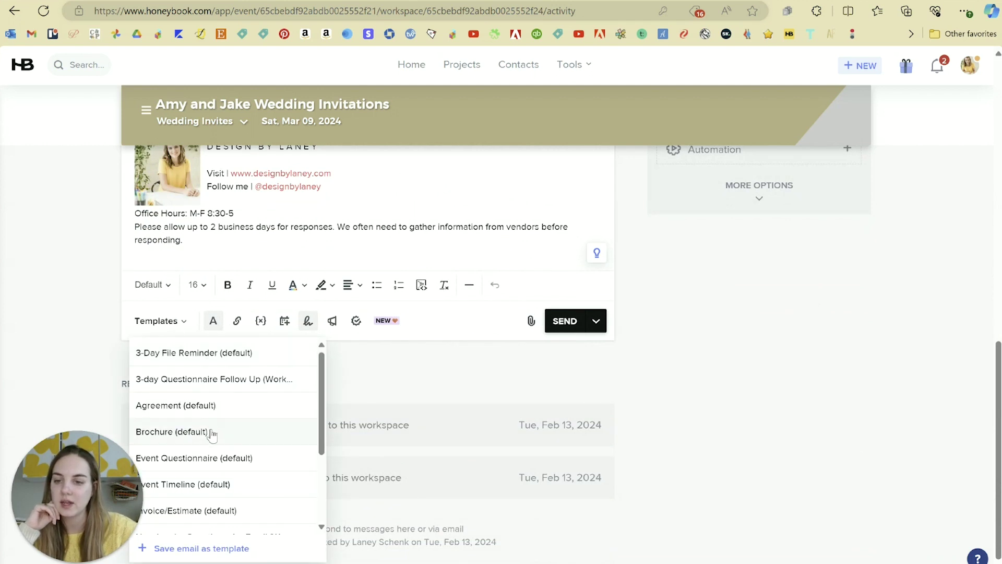
click(264, 378)
scroll(287, 313, up, 5)
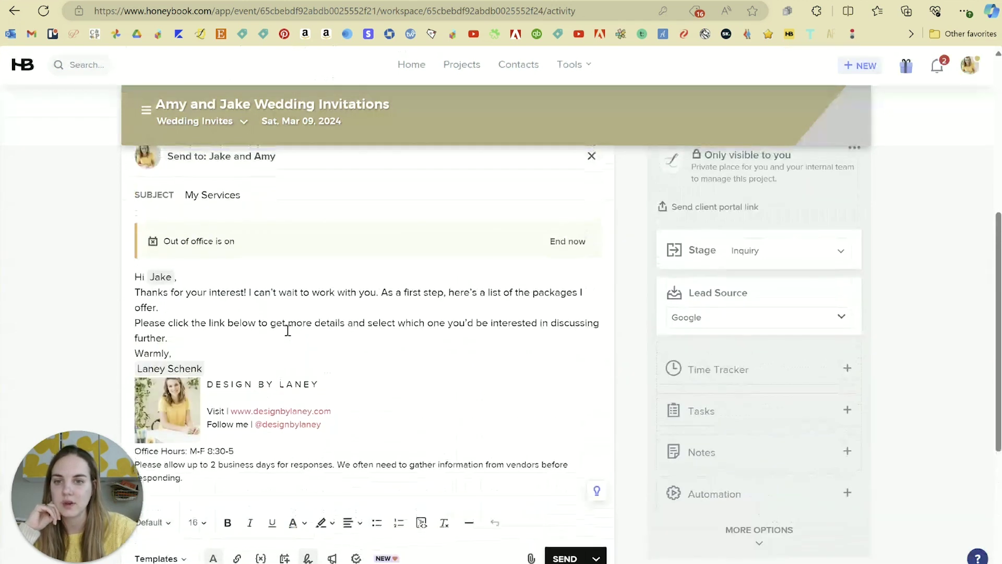
scroll(228, 320, down, 3)
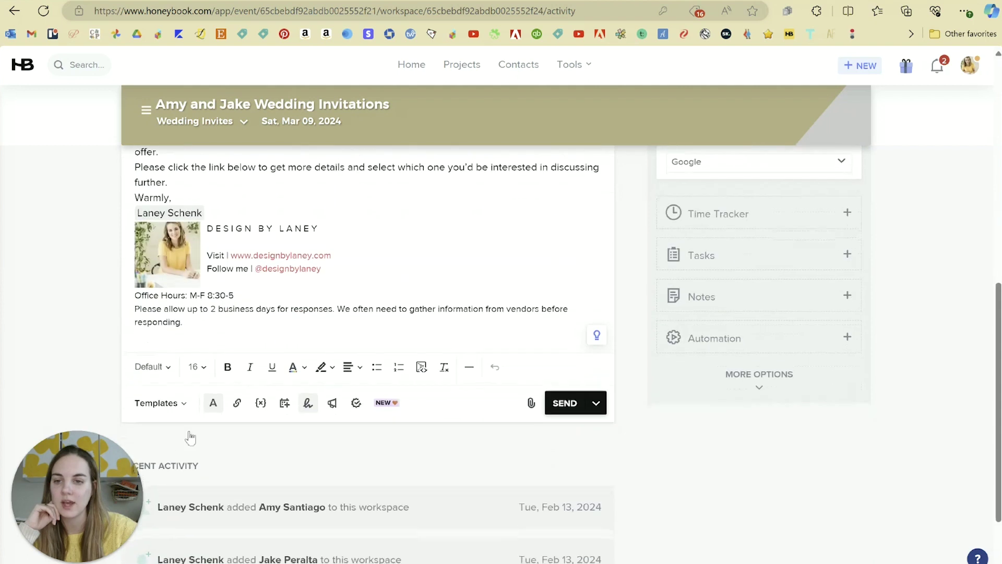
click(163, 401)
scroll(240, 191, down, 2)
scroll(240, 209, down, 3)
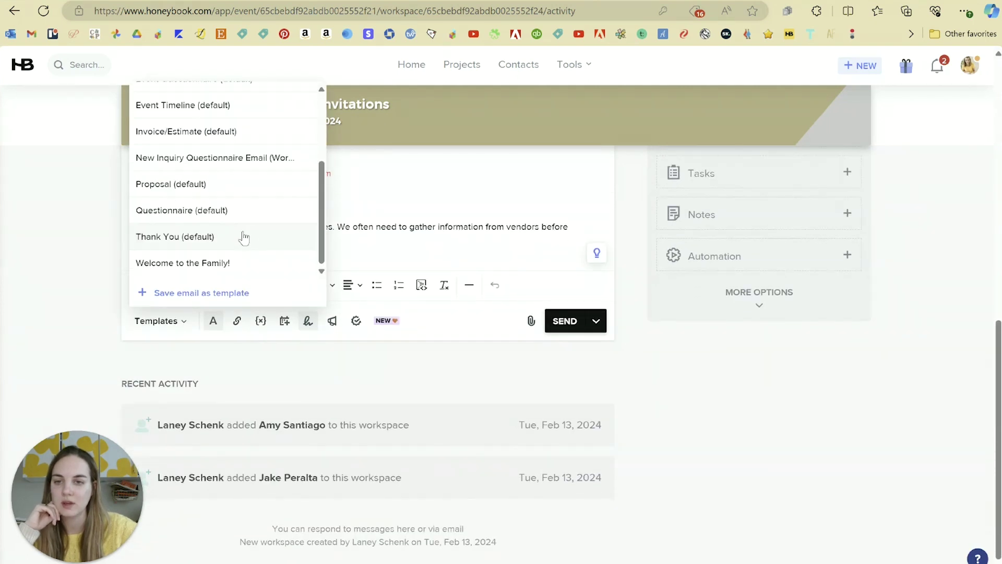
click(183, 263)
scroll(313, 313, up, 6)
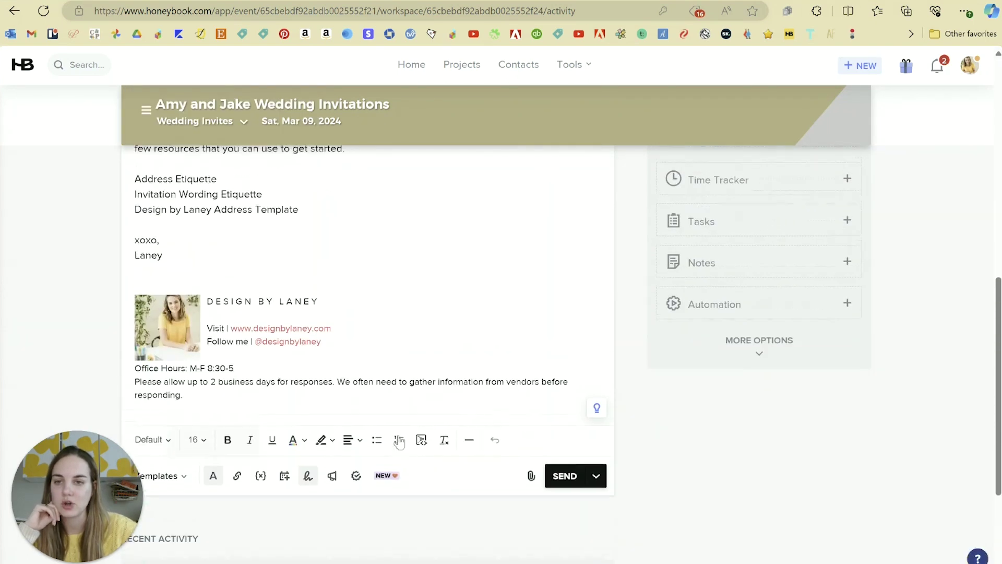
Scroll up and down through the composed welcome email to review its greeting and signature.
scroll(235, 282, up, 2)
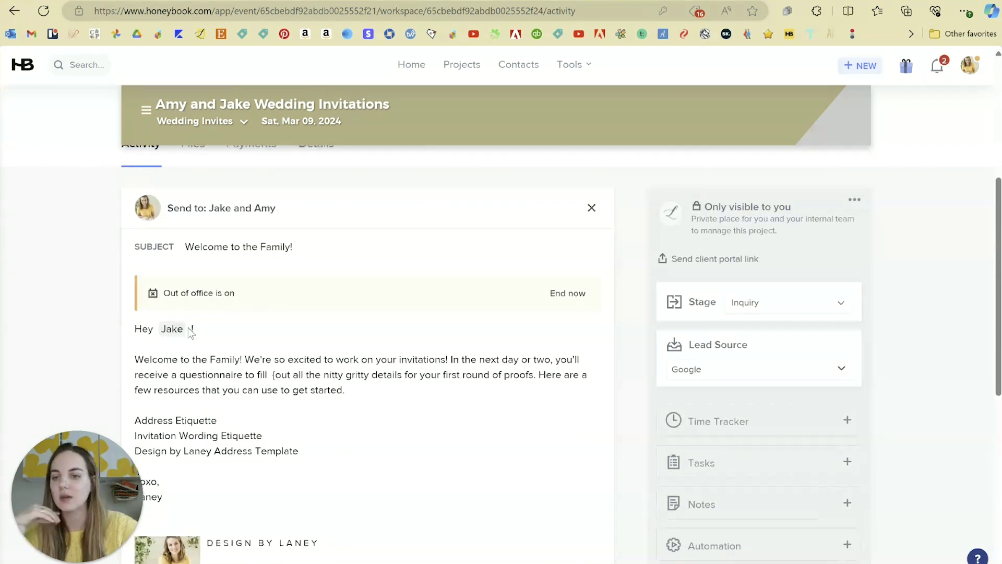
scroll(149, 329, up, 2)
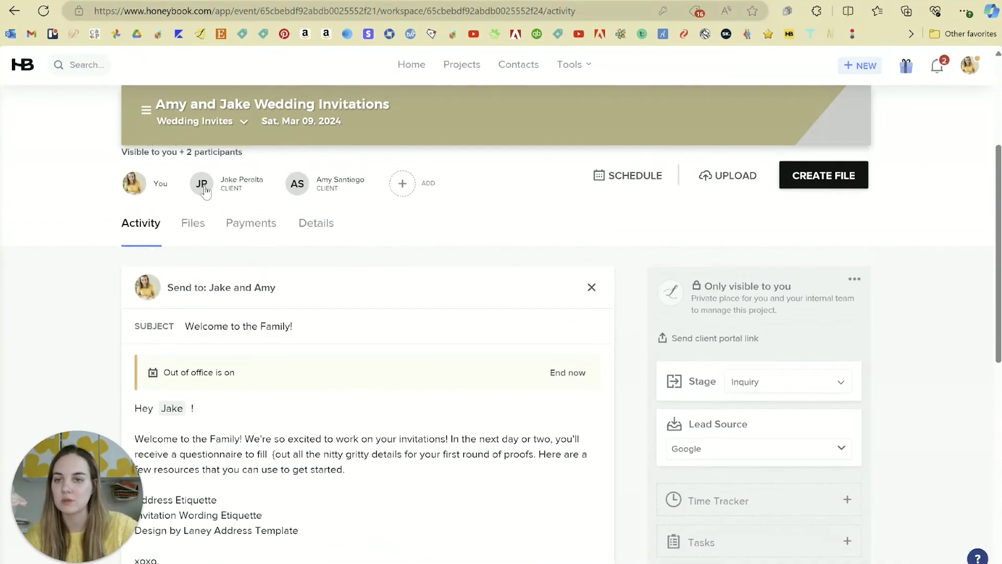
scroll(402, 372, down, 3)
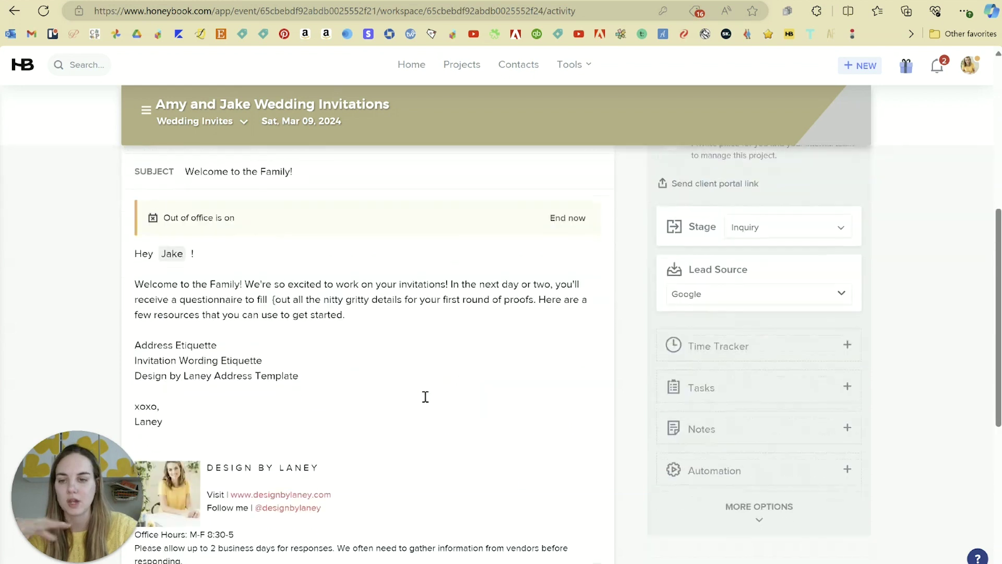
scroll(449, 355, down, 3)
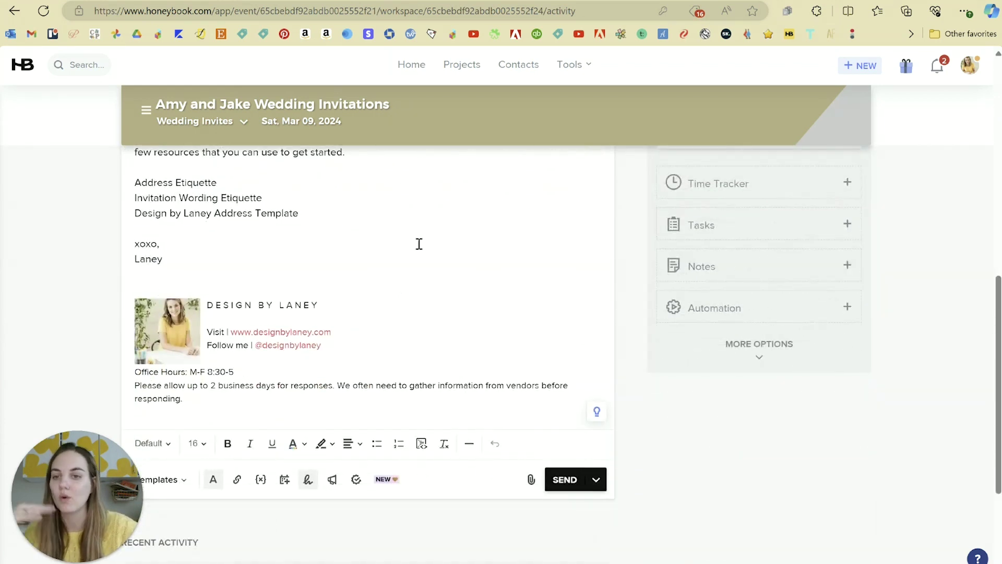
scroll(436, 345, up, 3)
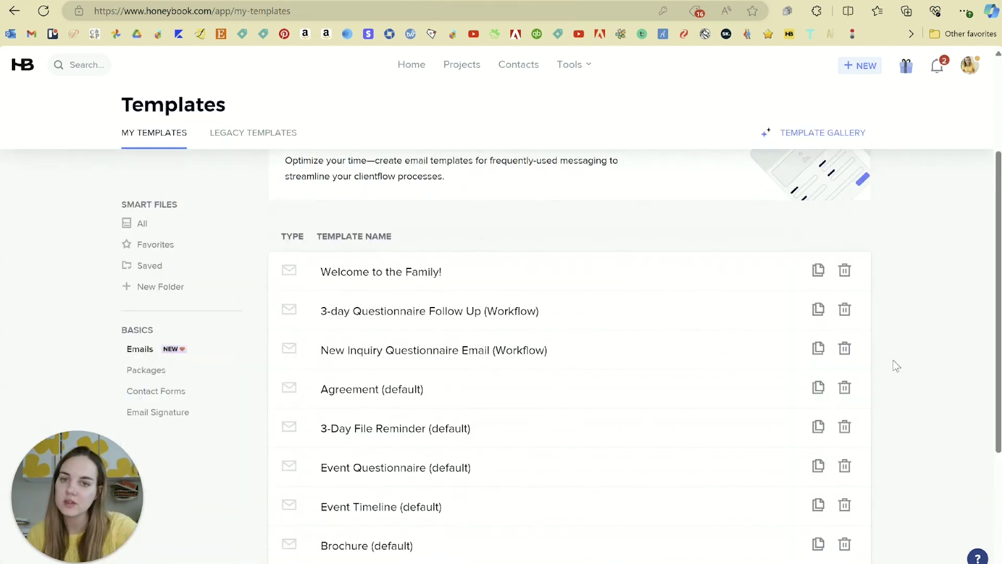
scroll(893, 360, down, 1)
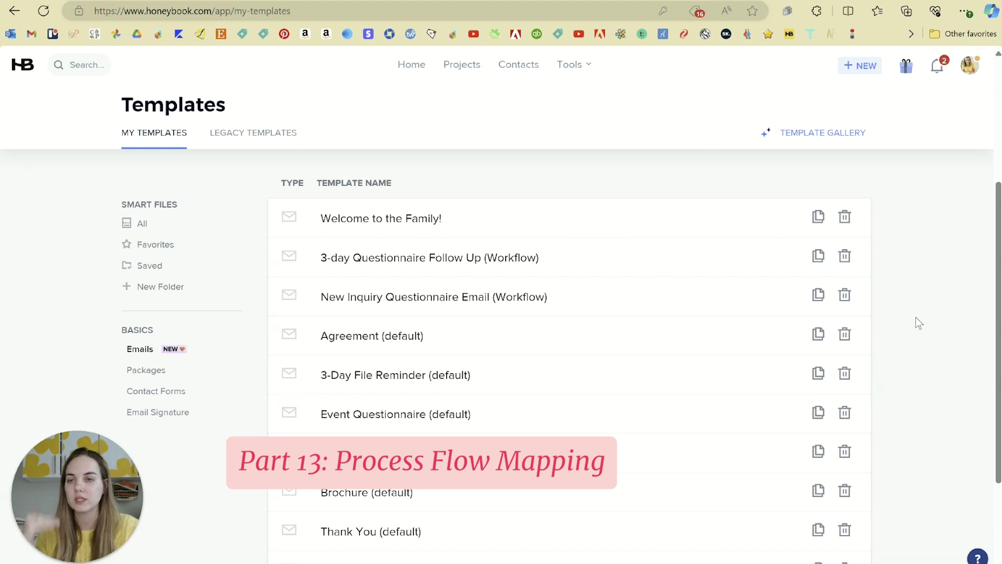
scroll(916, 318, down, 3)
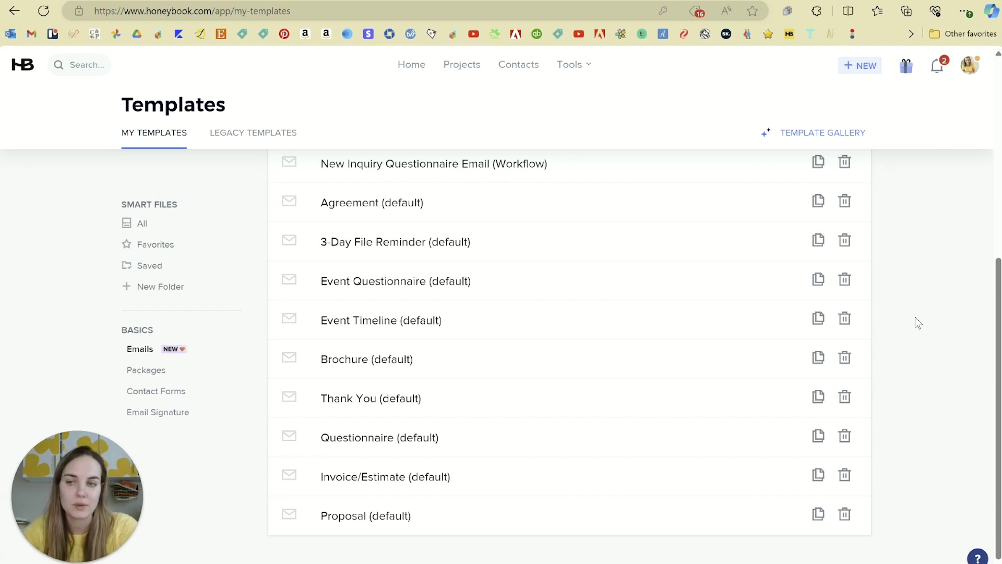
Inspect the Default Signature under Email Signature, close its editor, and return to Emails.
click(184, 412)
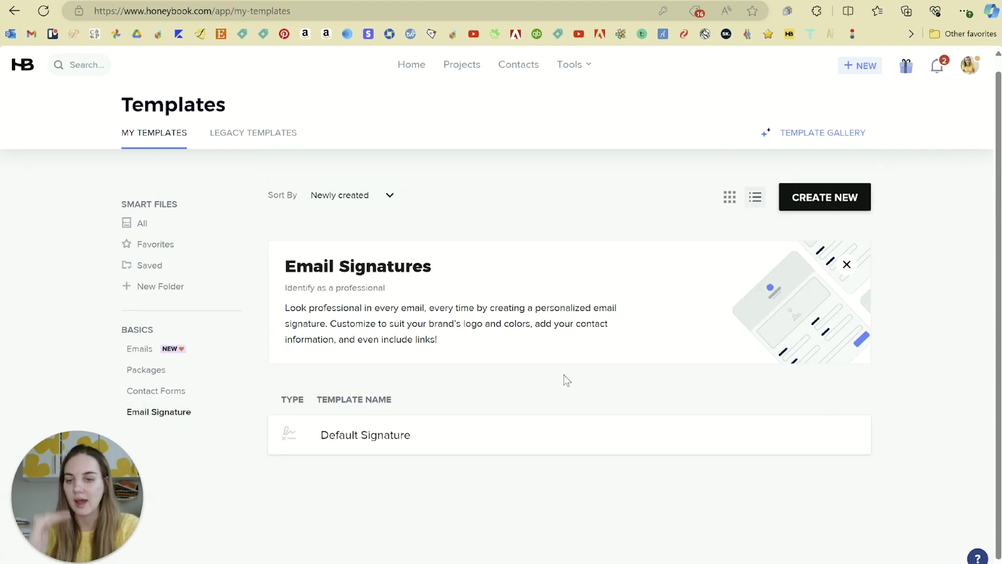
click(411, 435)
scroll(549, 358, up, 1)
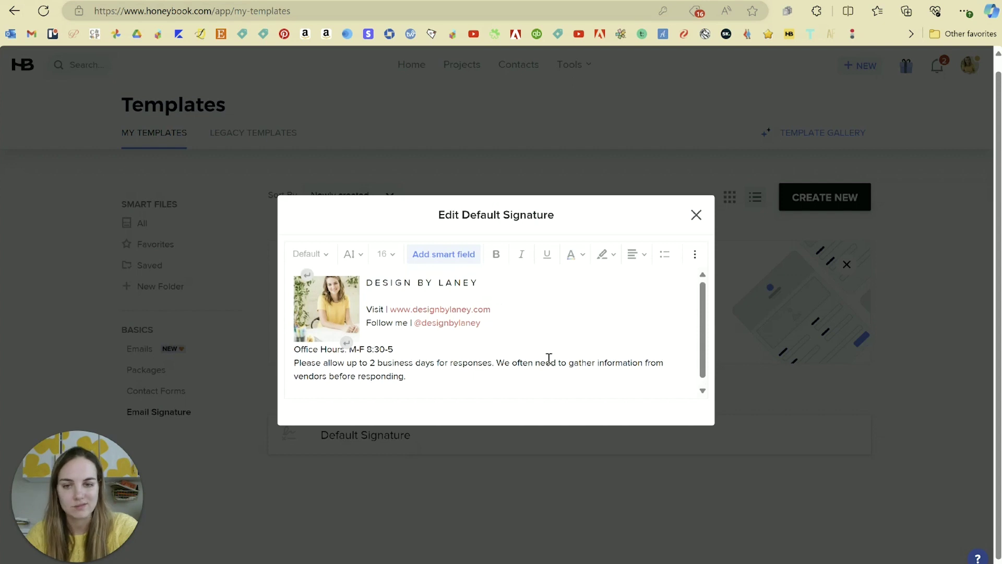
click(694, 217)
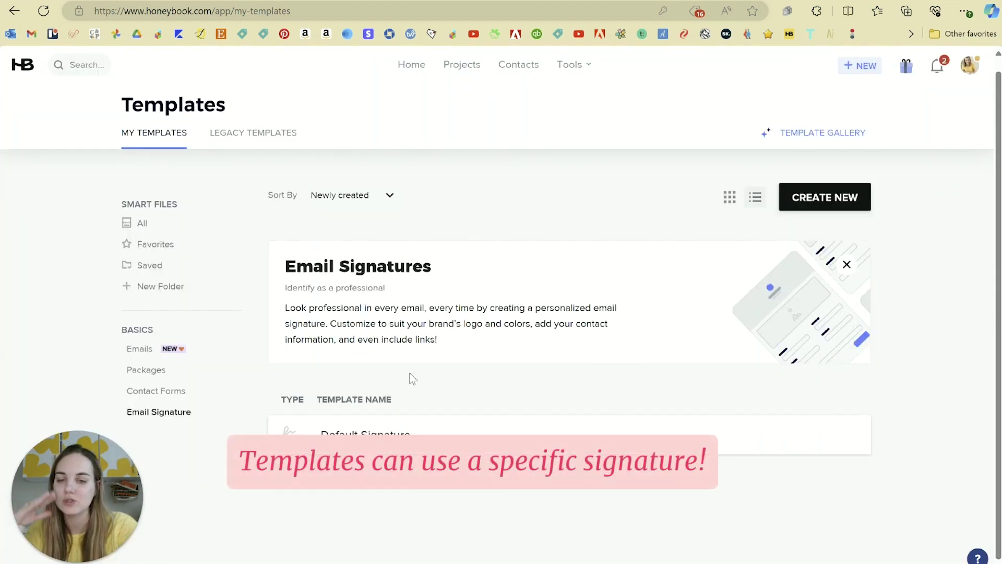
click(141, 359)
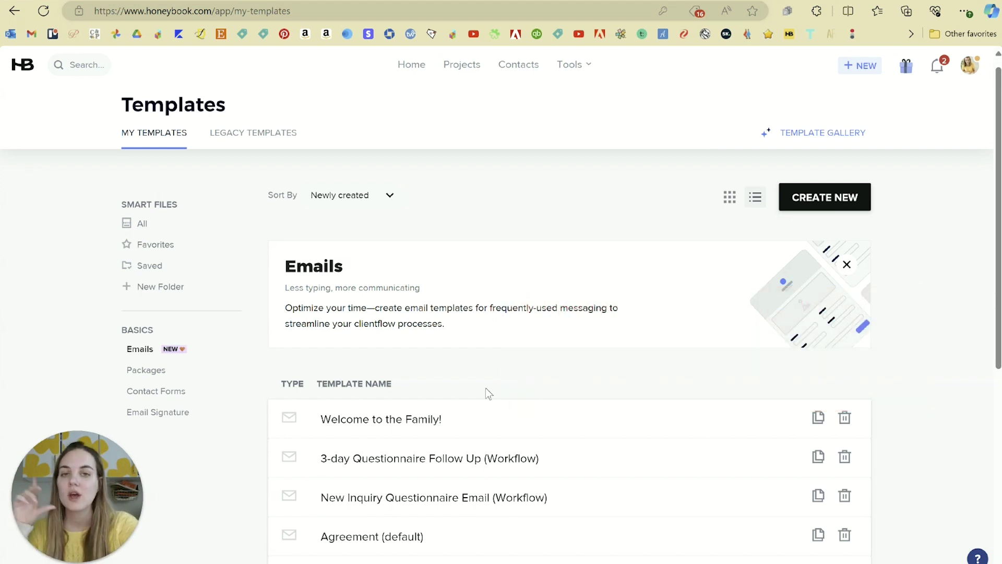
Go to Tools > Batch Emails.
mouse_move(581, 68)
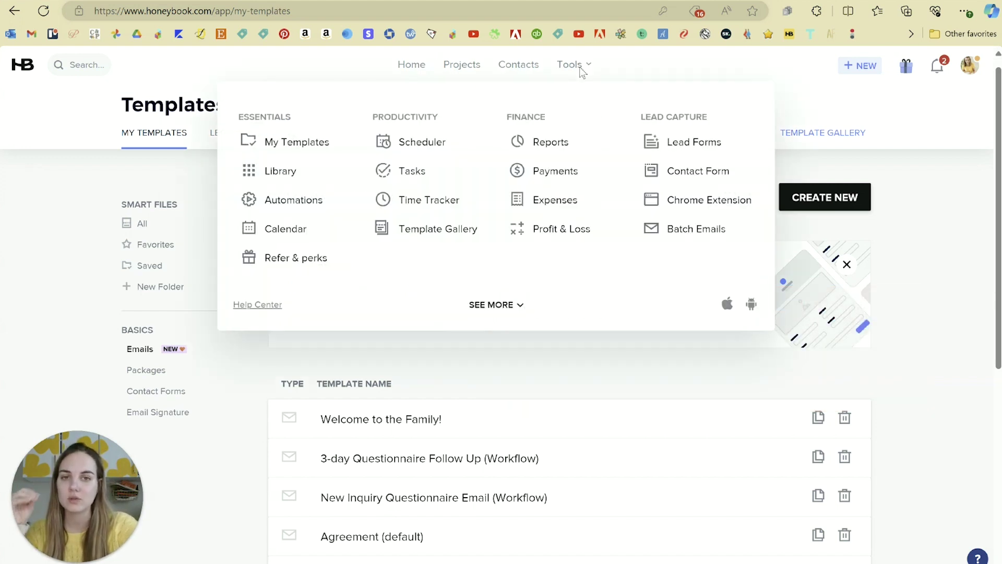
click(681, 236)
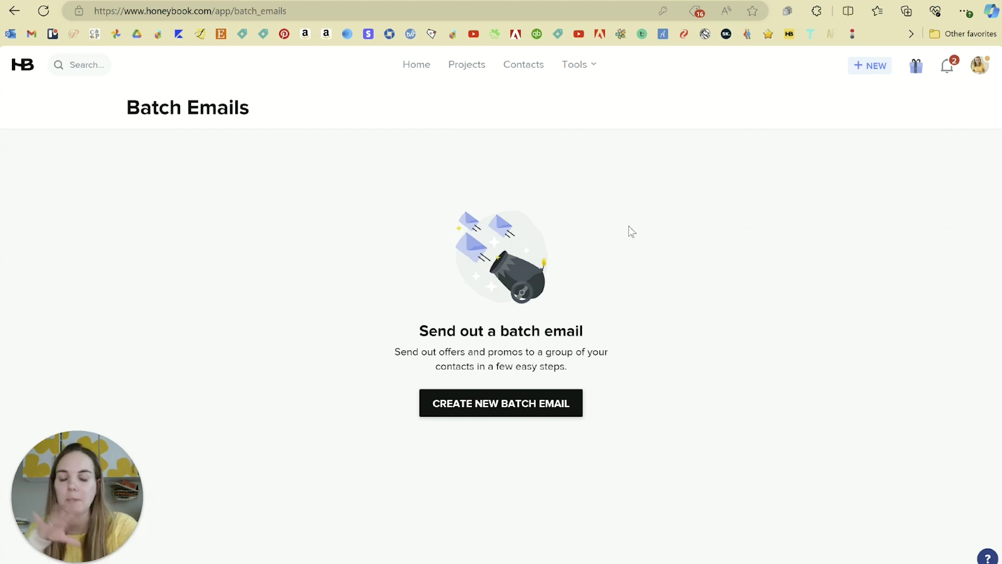
click(581, 69)
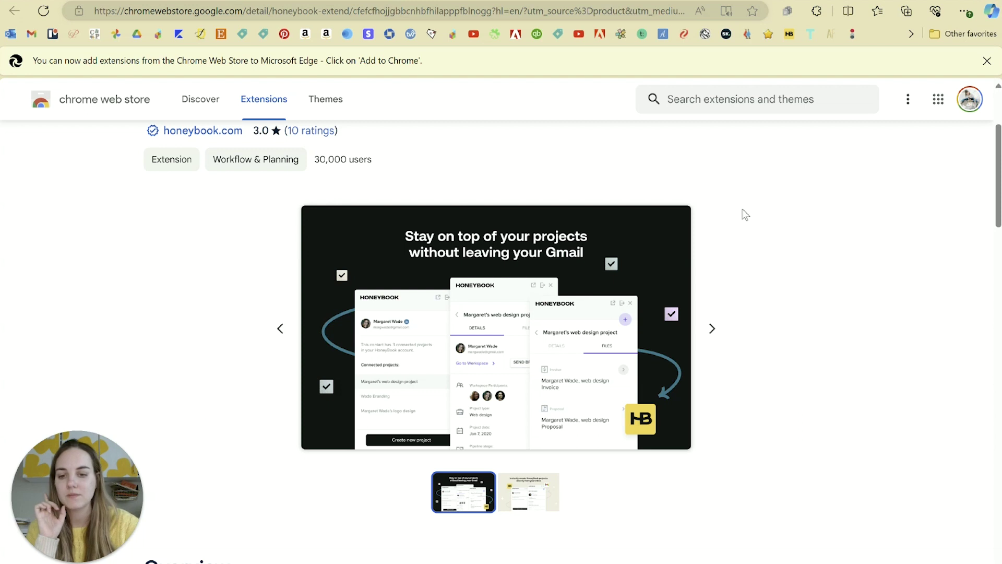
Scroll the HoneyBook extension's Web Store listing down to its Overview section.
scroll(509, 326, down, 2)
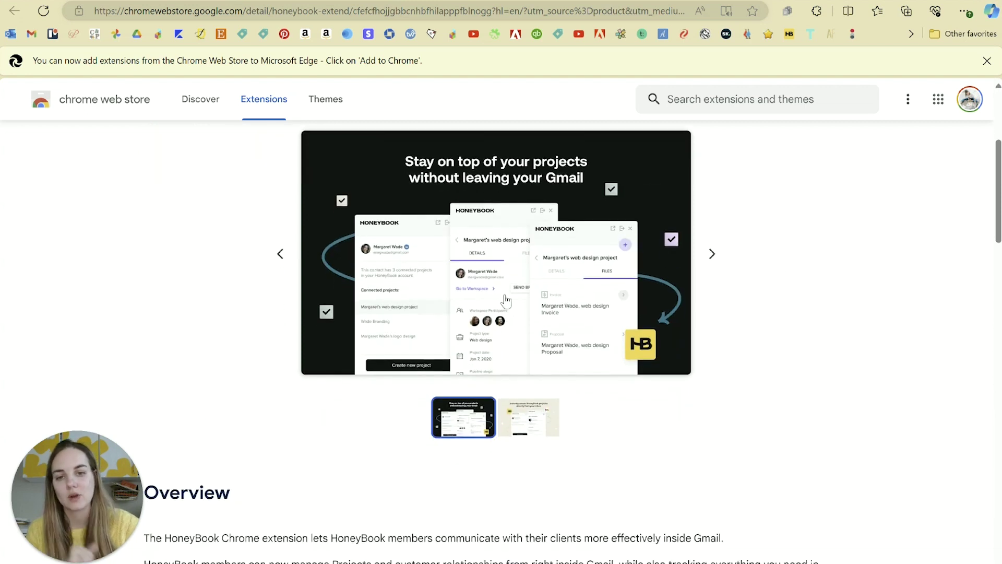
Close the Chrome Web Store tab with Ctrl+W.
key(ctrl+w)
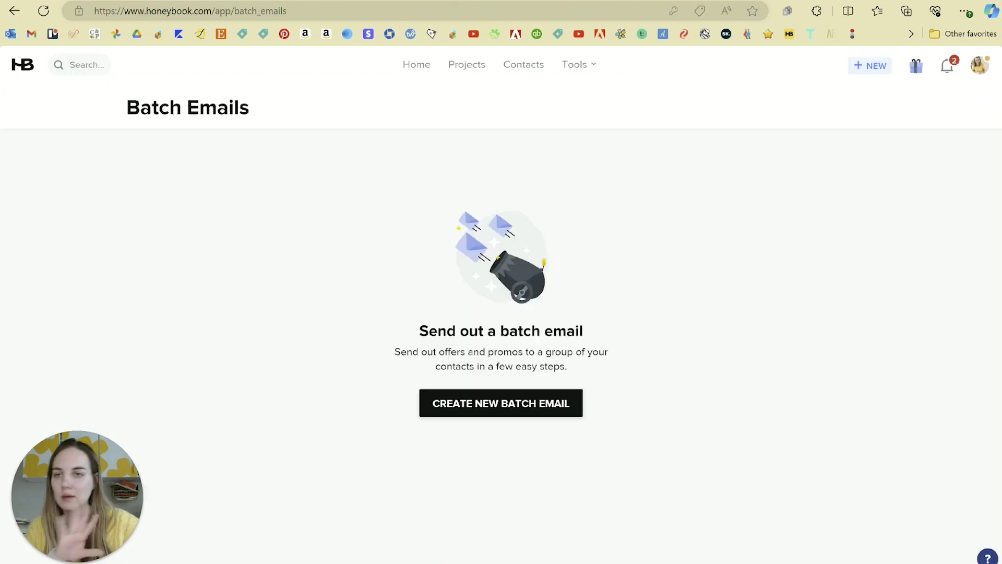